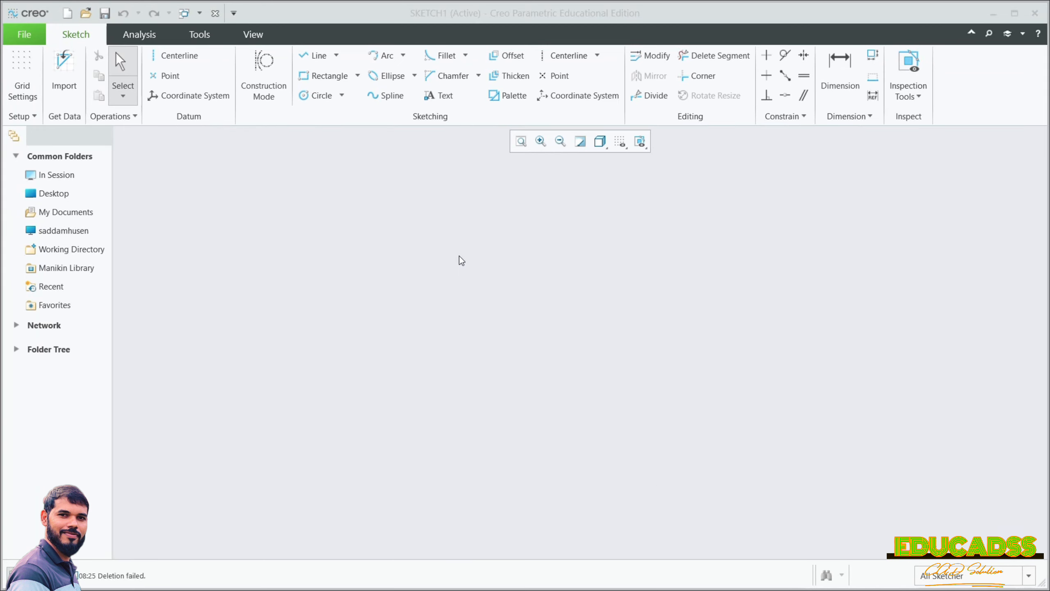
- Enable the grid display and snapping to the grid in the Sketcher options
click(33, 36)
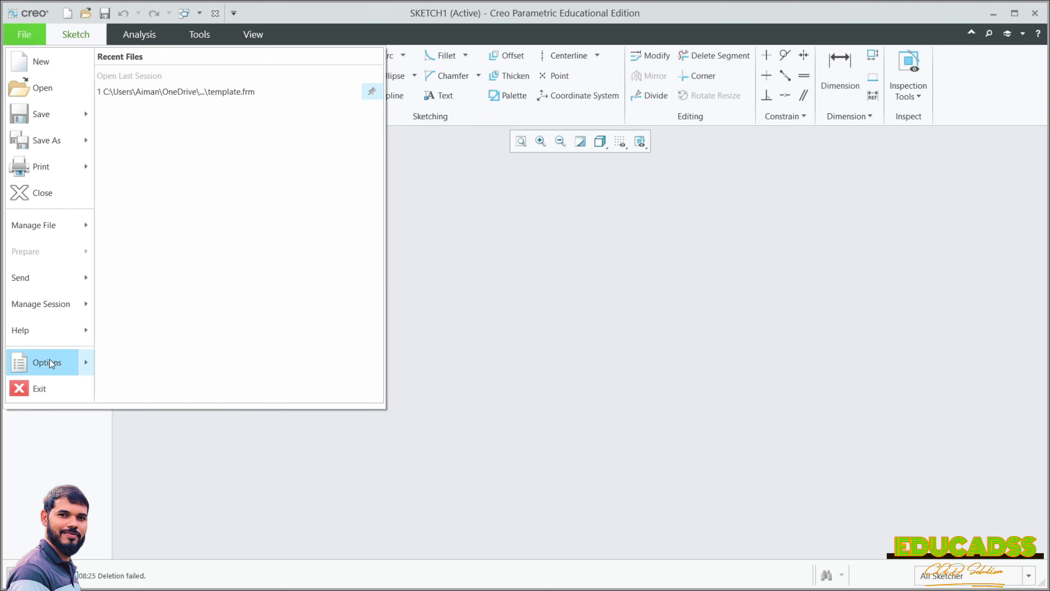
mouse_move(50, 364)
click(175, 91)
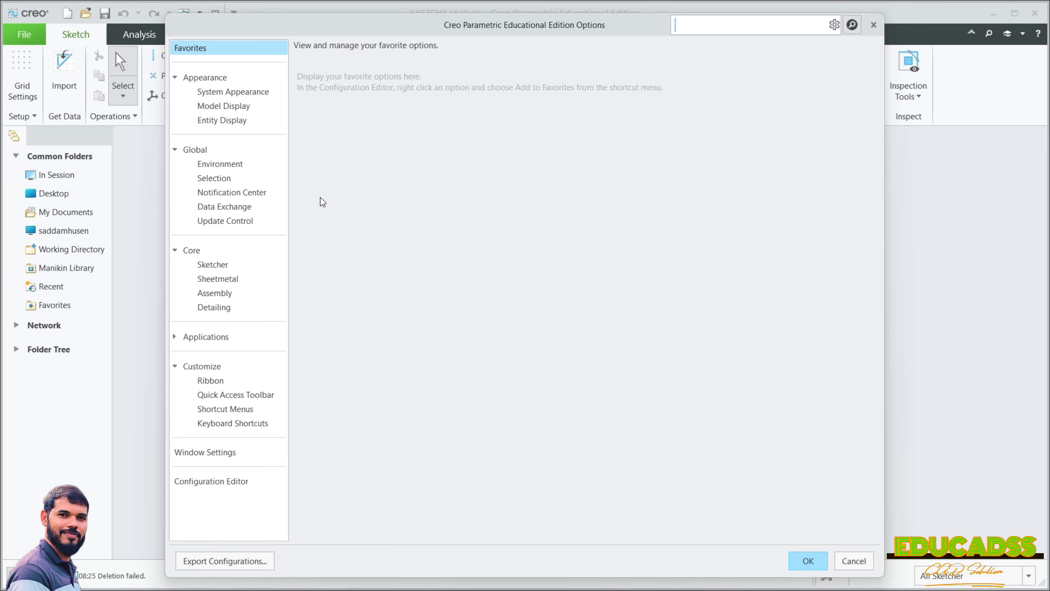
click(213, 265)
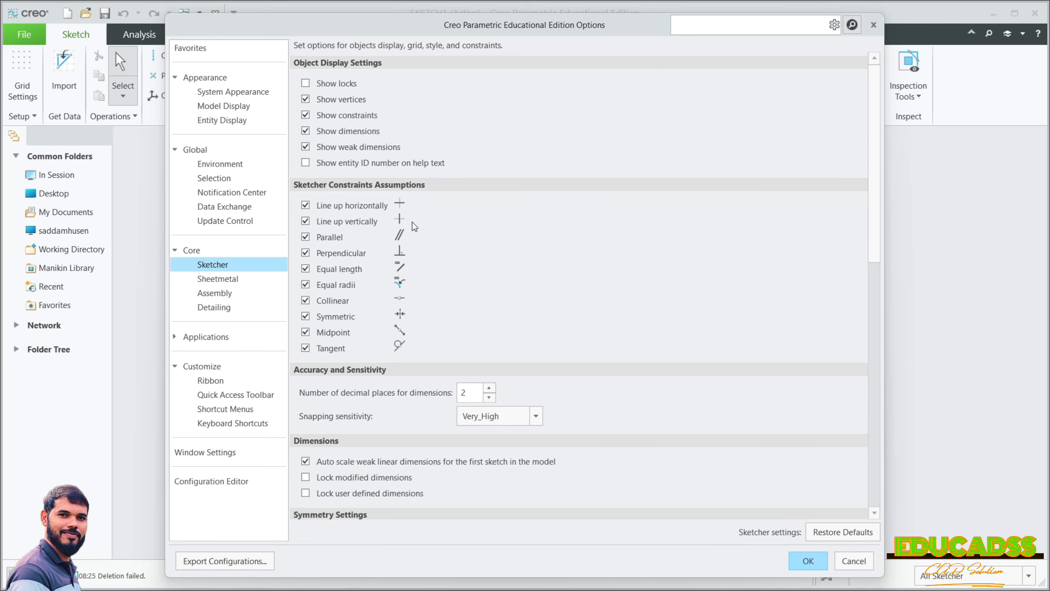
scroll(425, 289, down, 10)
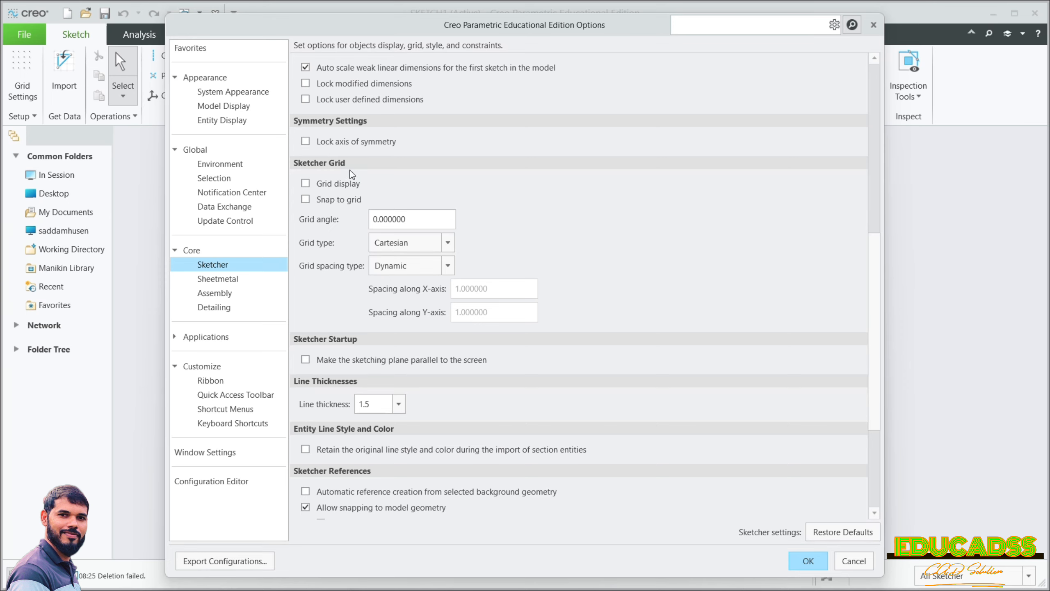
click(306, 184)
click(306, 200)
- Set the decimal places for sketch dimensions to 2 and save the Sketcher options to a configuration file
scroll(421, 346, up, 3)
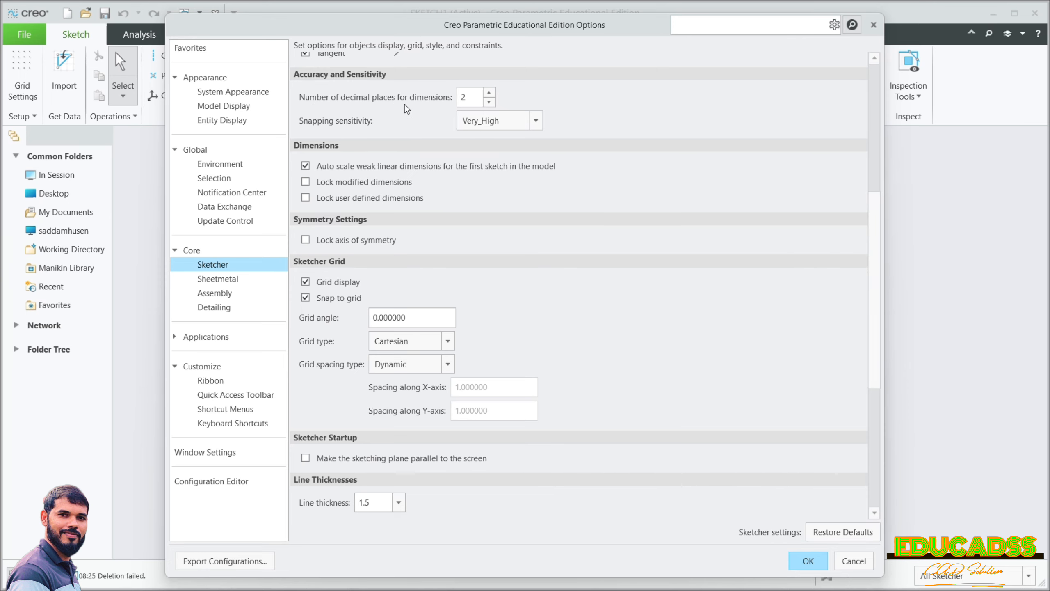
double_click(472, 98)
text(2)
scroll(634, 362, down, 8)
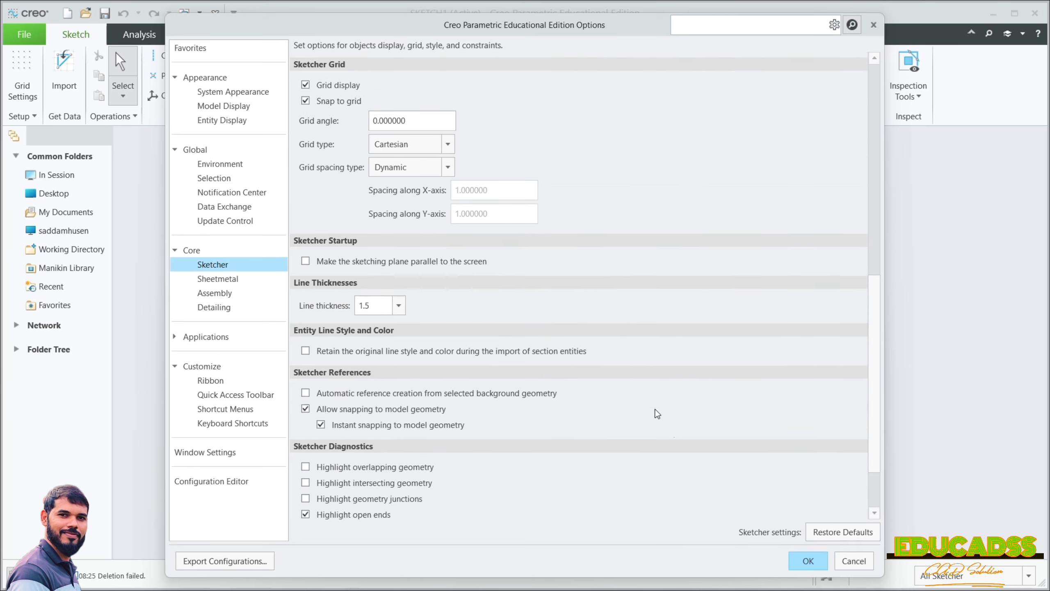
click(808, 561)
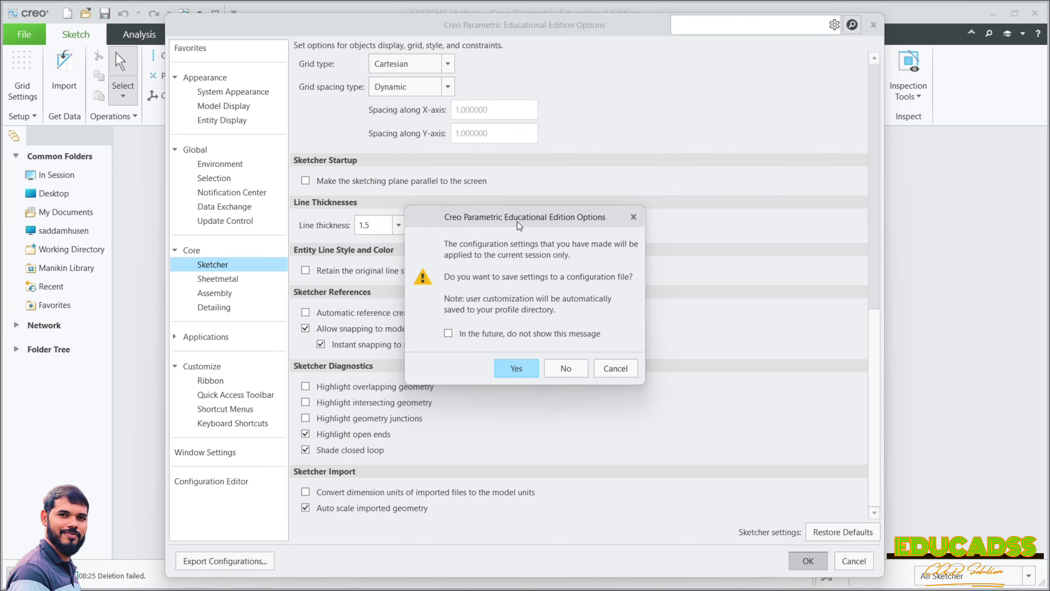
click(516, 368)
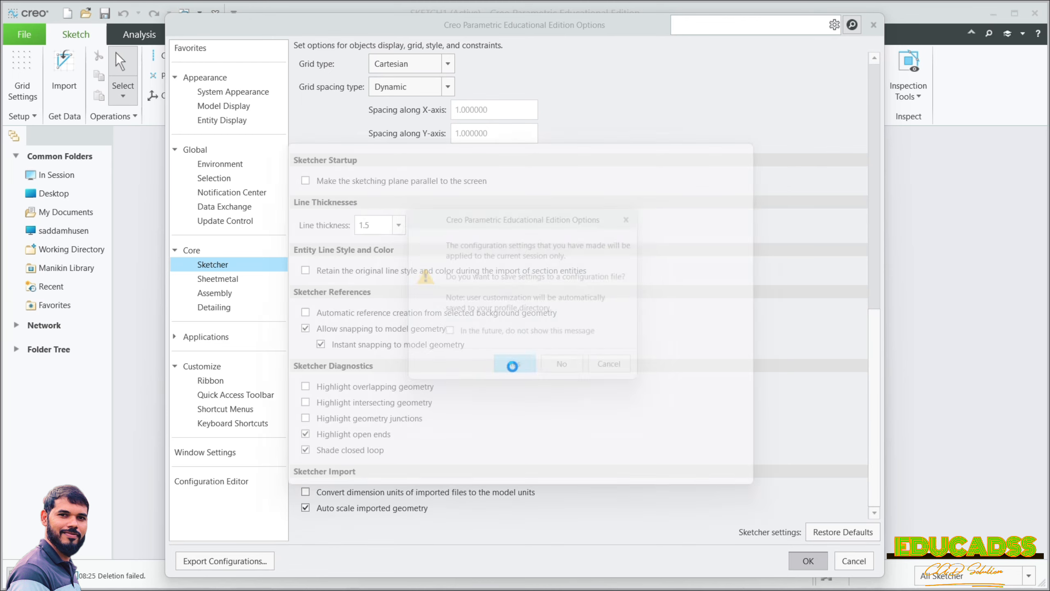
click(668, 492)
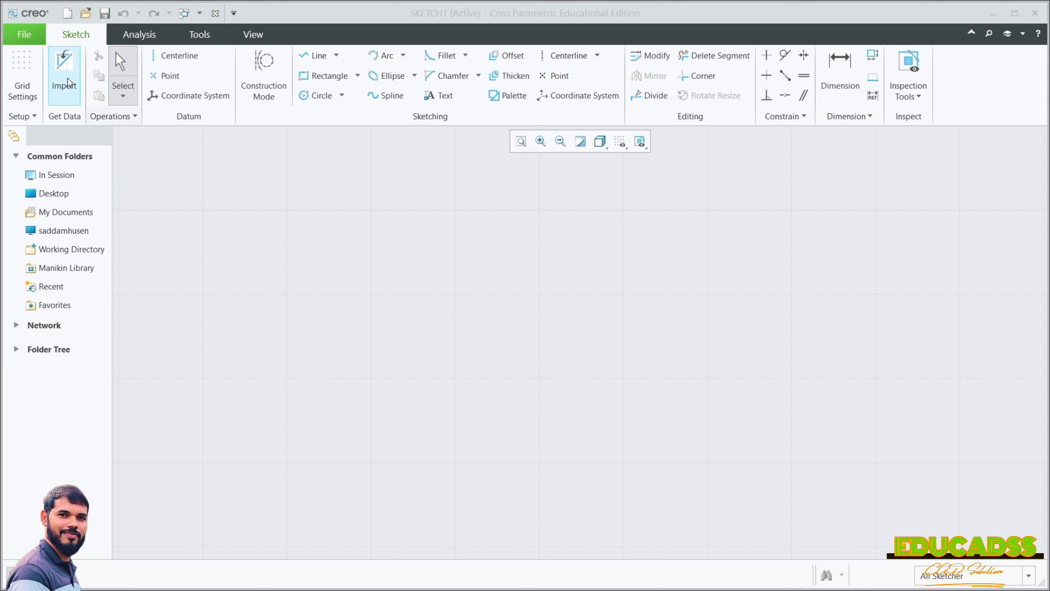
- Set the Cartesian sketch grid to static spacing of 5 along both the X and Y axes
click(28, 65)
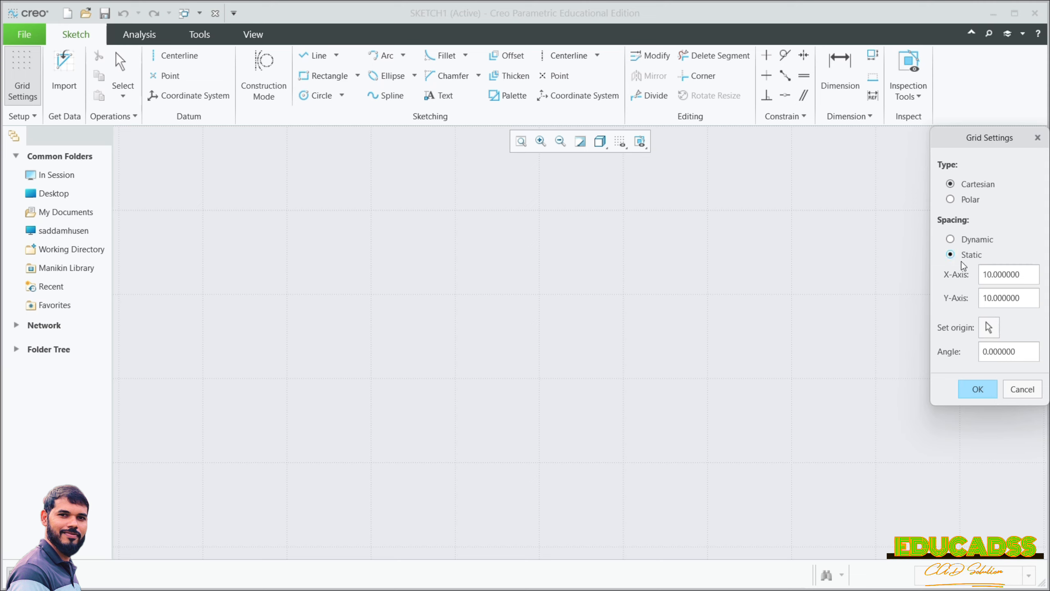
mouse_move(1029, 273)
mouse_down()
mouse_move(957, 272)
mouse_move(1049, 271)
mouse_up()
text(5)
key(Tab)
click(985, 304)
double_click(1013, 301)
text(5)
click(976, 391)
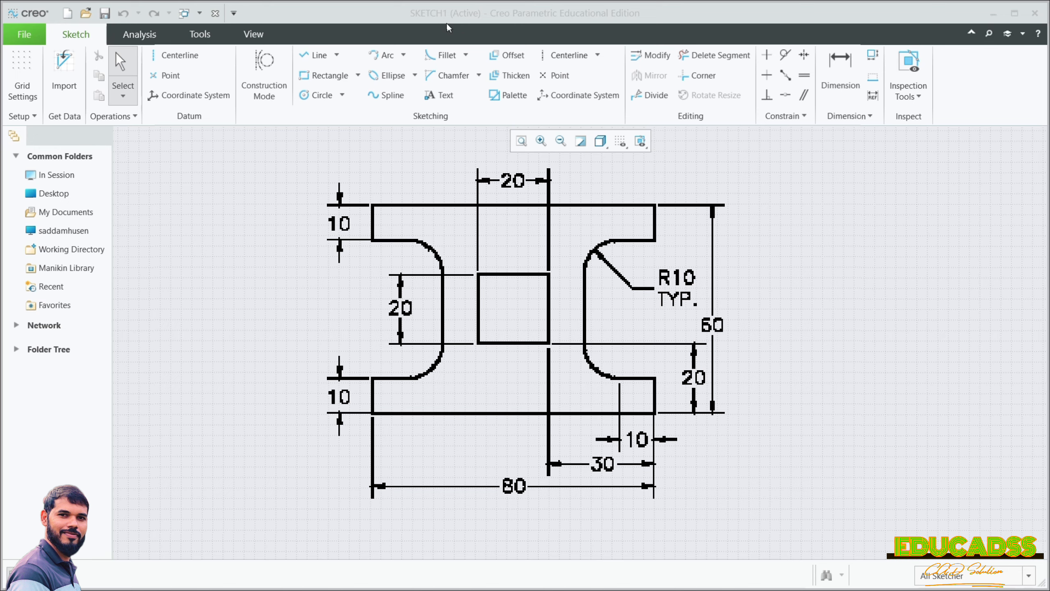
- Draw the lower flange with chained lines: an 80 mm base, 10 mm vertical ends and 10 mm inward stubs
click(319, 55)
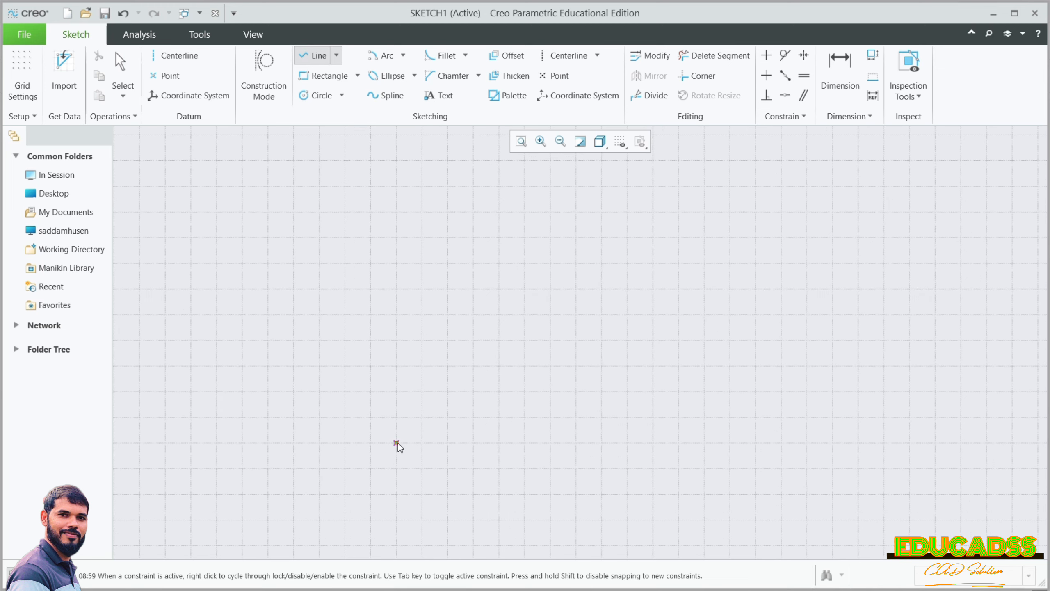
click(397, 443)
click(346, 492)
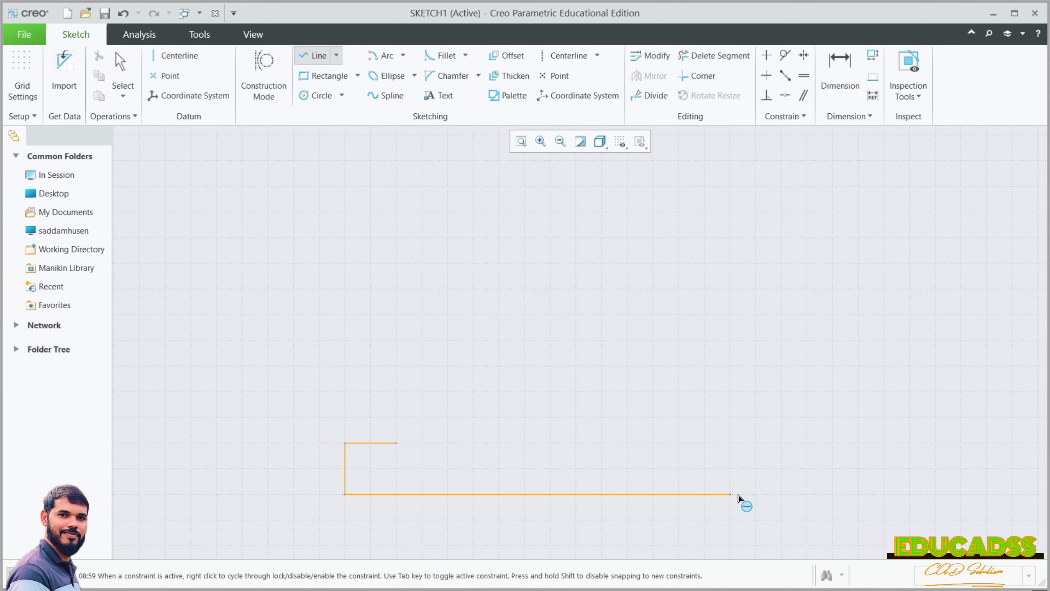
click(756, 494)
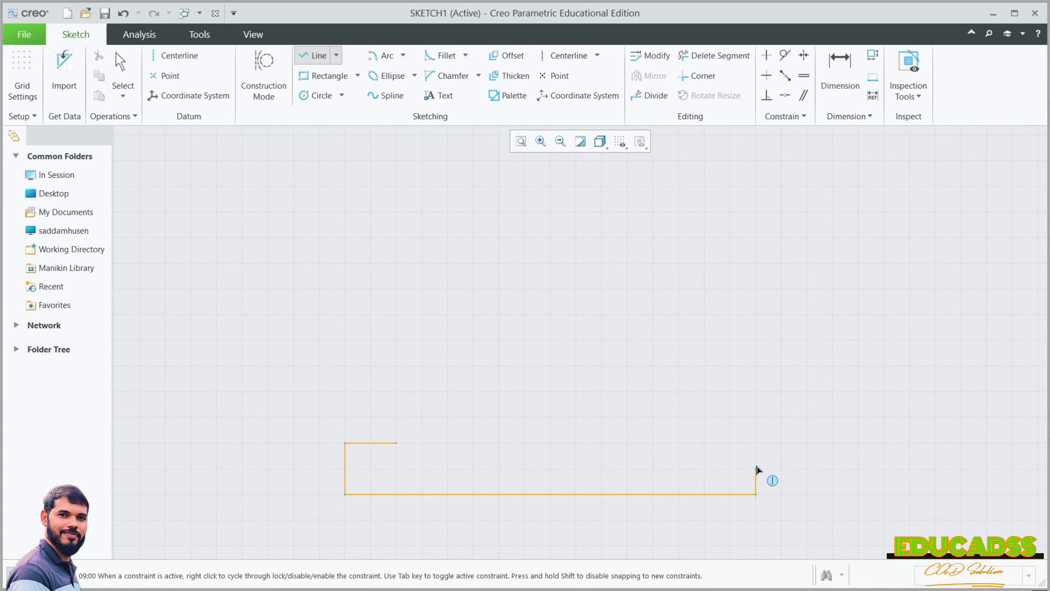
click(756, 443)
click(704, 443)
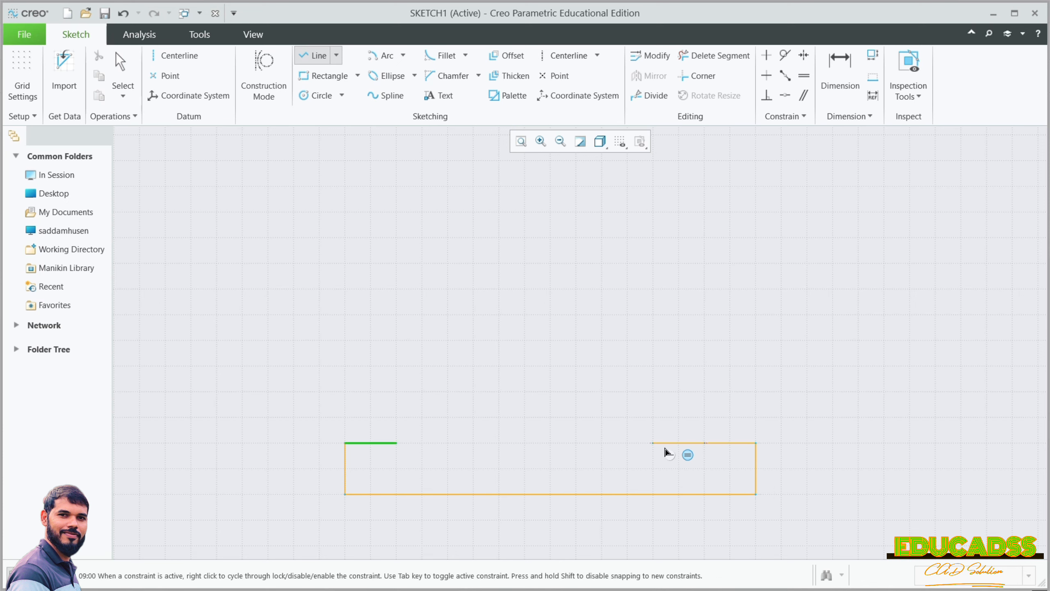
middle_click(697, 443)
- Draw a 10 mm radius center-and-ends quarter arc from the lower flange's right stub, curving up towards the web
click(383, 60)
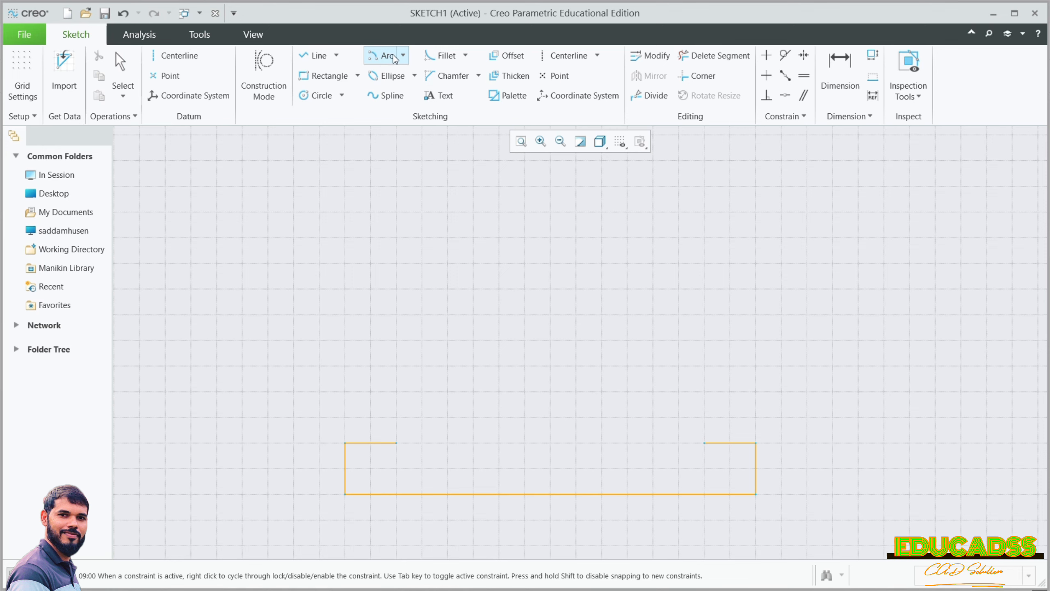
click(403, 55)
click(334, 88)
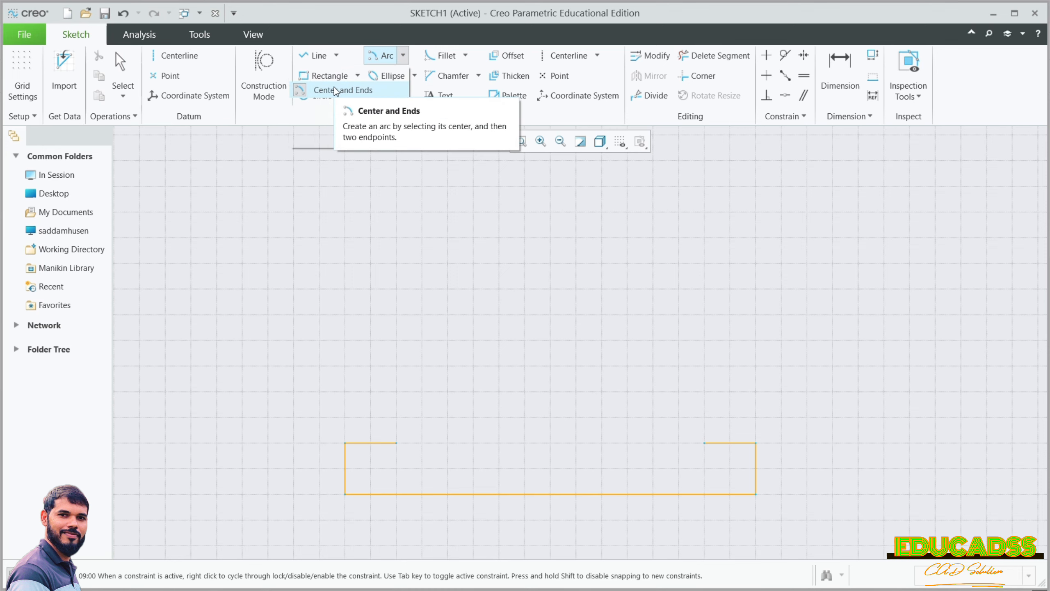
click(704, 392)
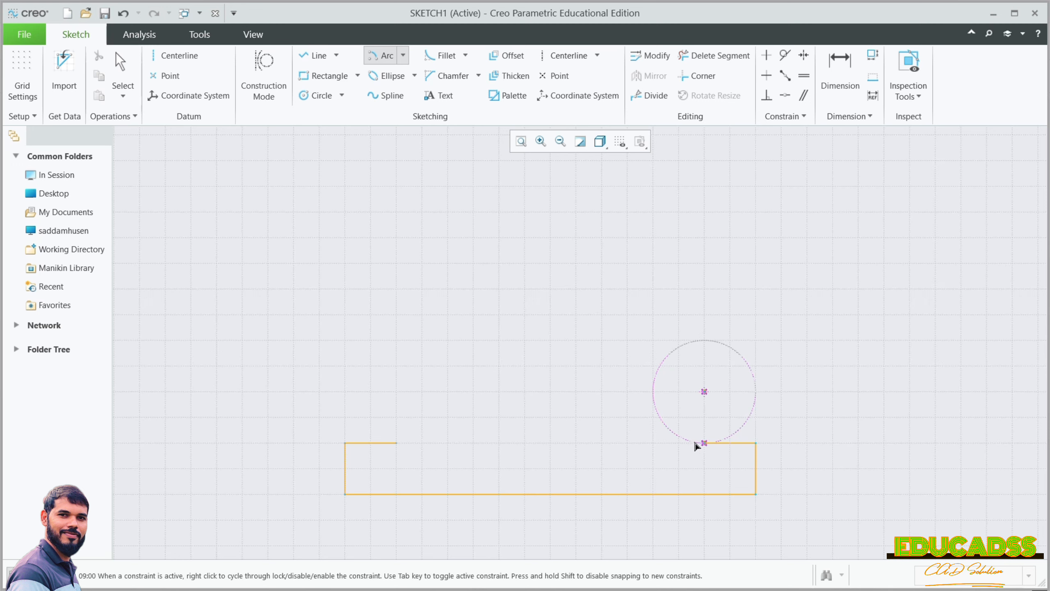
click(704, 443)
click(653, 391)
- Draw a 20 mm vertical line upward from the free end of the lower right arc
key(l)
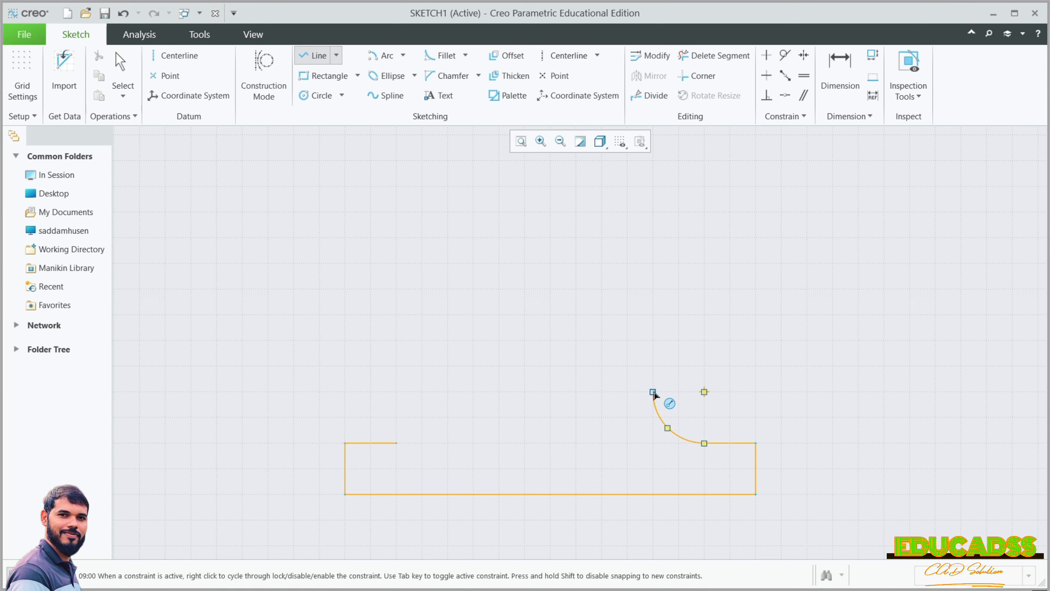
click(653, 392)
click(653, 289)
- Draw a 10 mm radius quarter arc from the top of the right web line, curving outward to the right
click(387, 56)
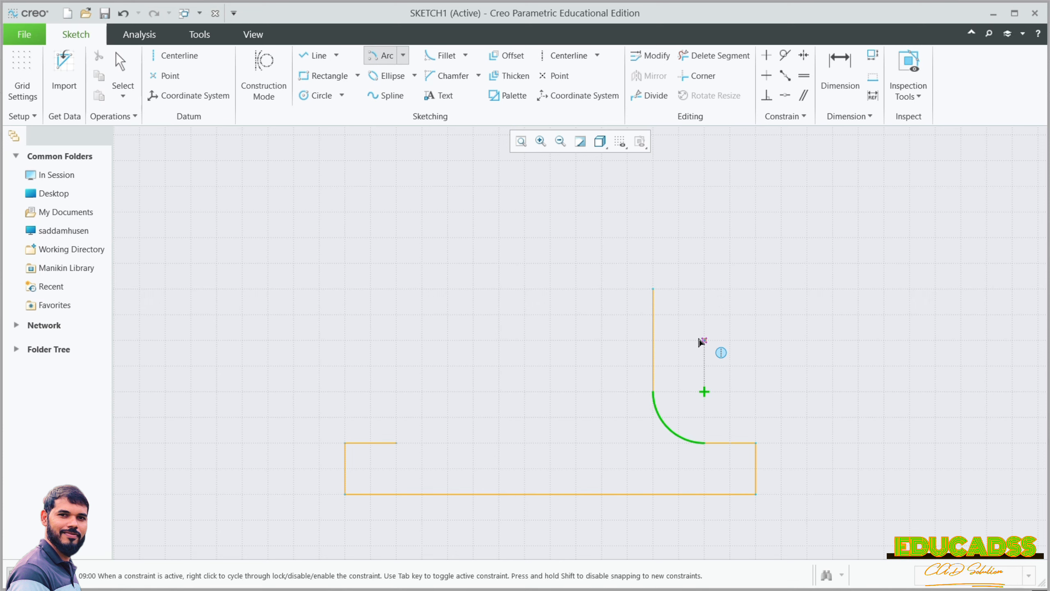
click(653, 289)
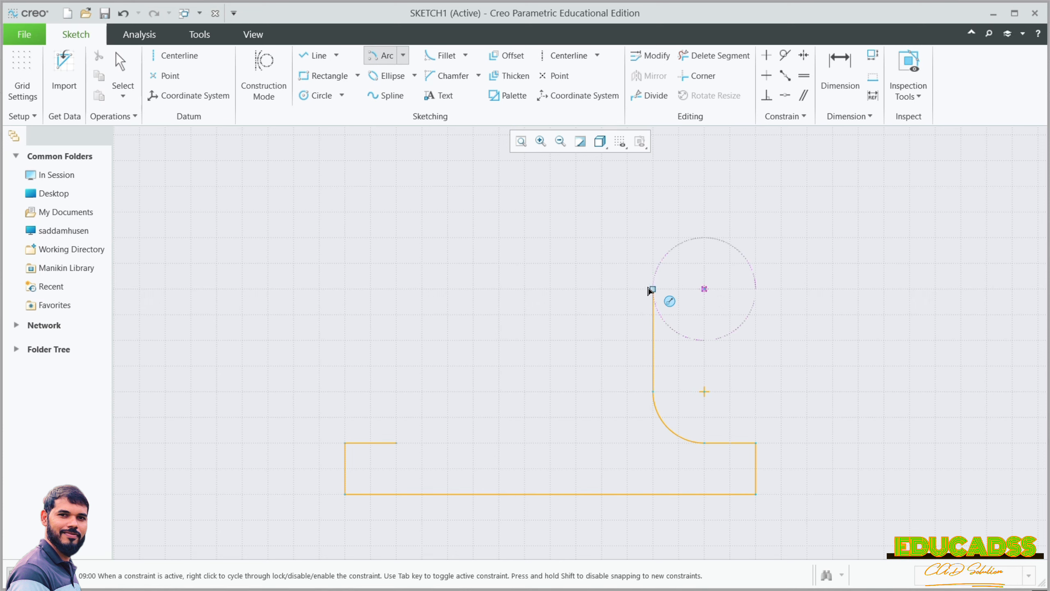
click(668, 253)
click(704, 239)
middle_click(707, 244)
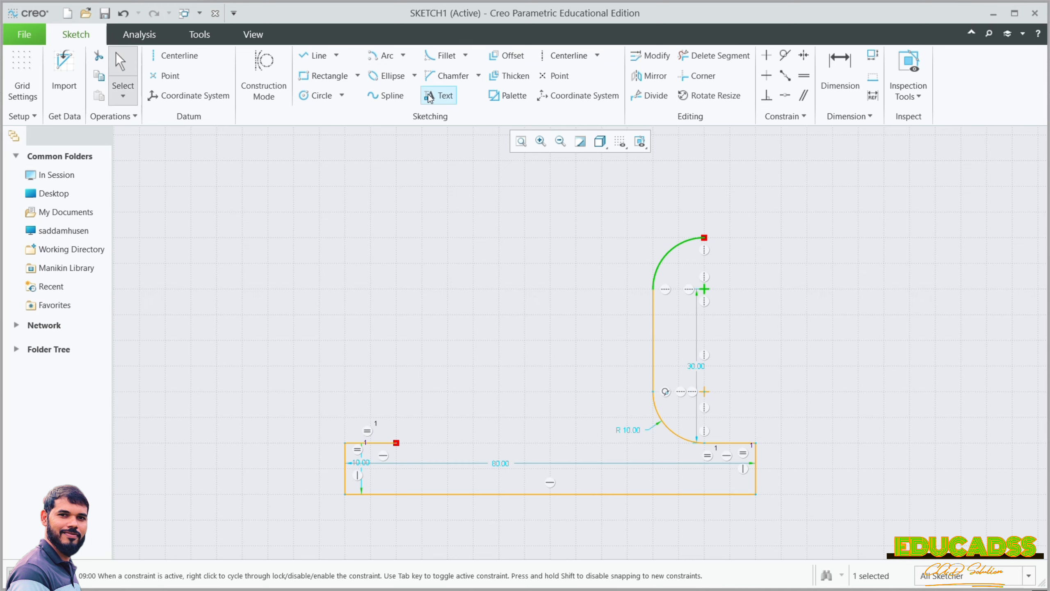
- Draw the upper flange from the upper right arc with 10 mm stubs, 10 mm vertical ends and an 80 mm top edge
click(320, 55)
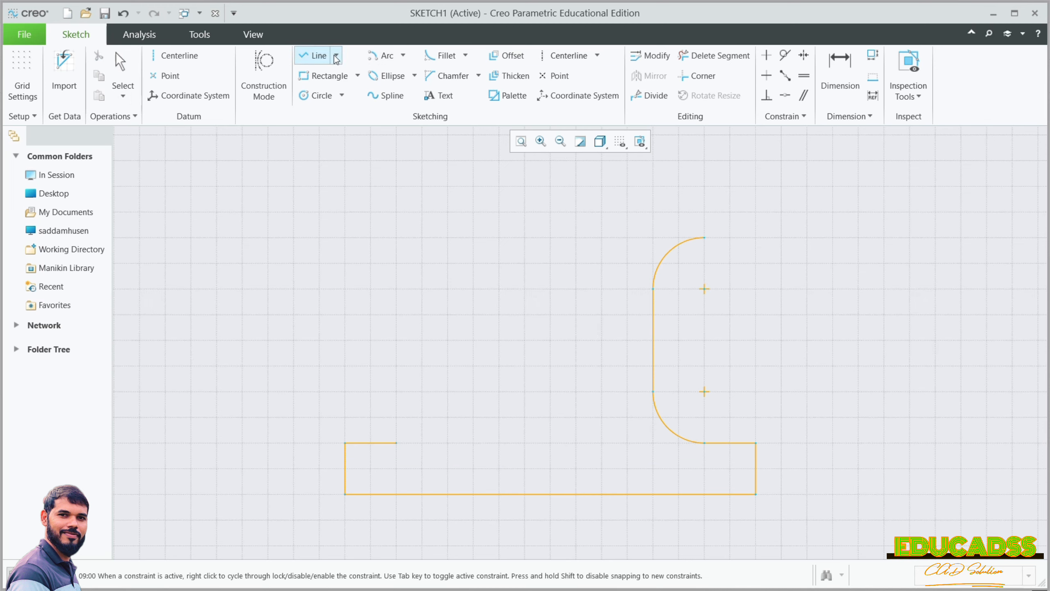
click(704, 238)
click(756, 237)
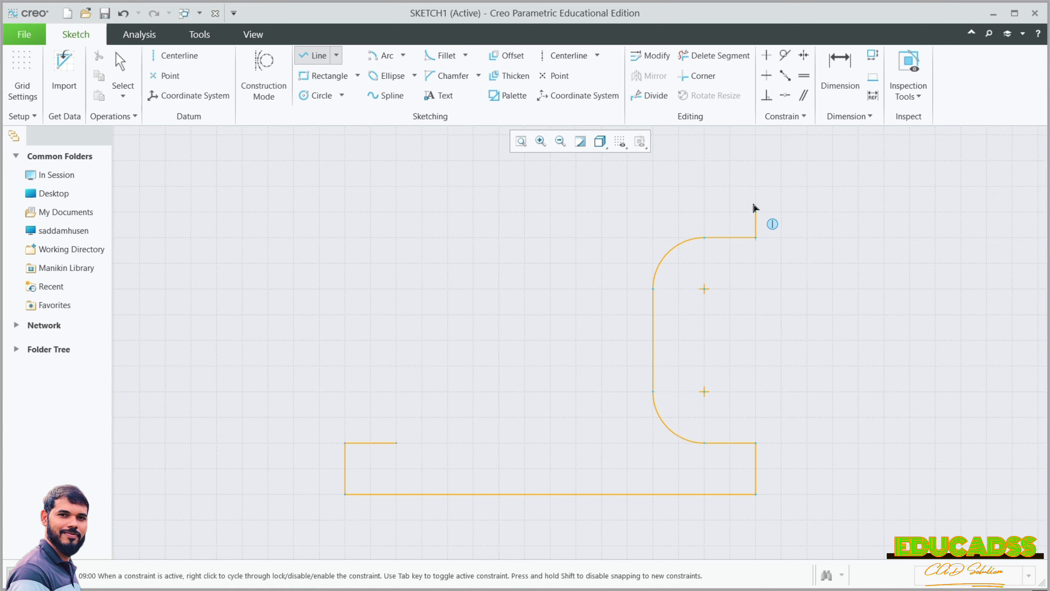
click(750, 186)
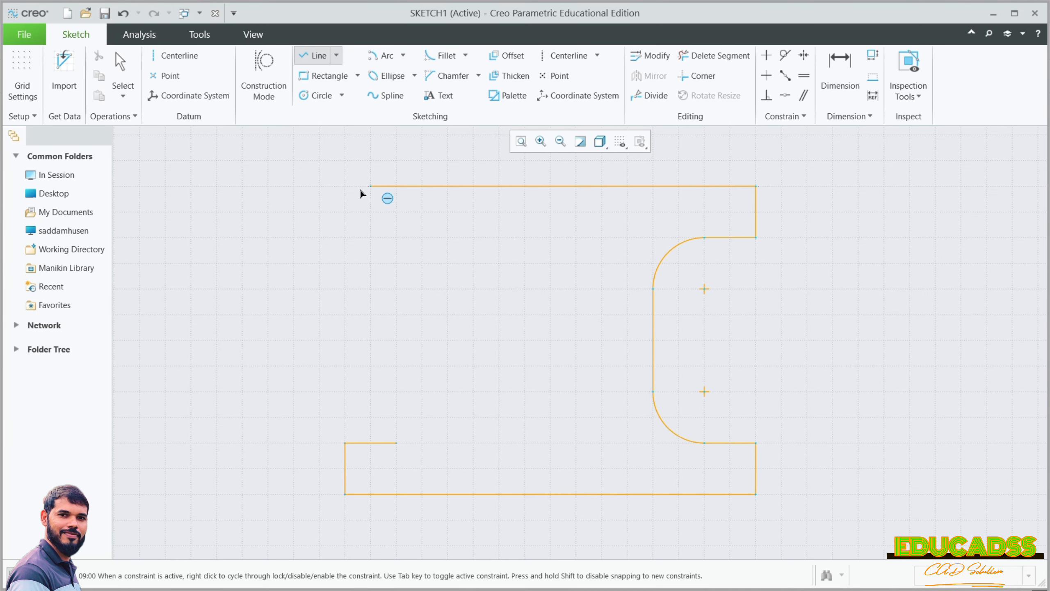
click(345, 187)
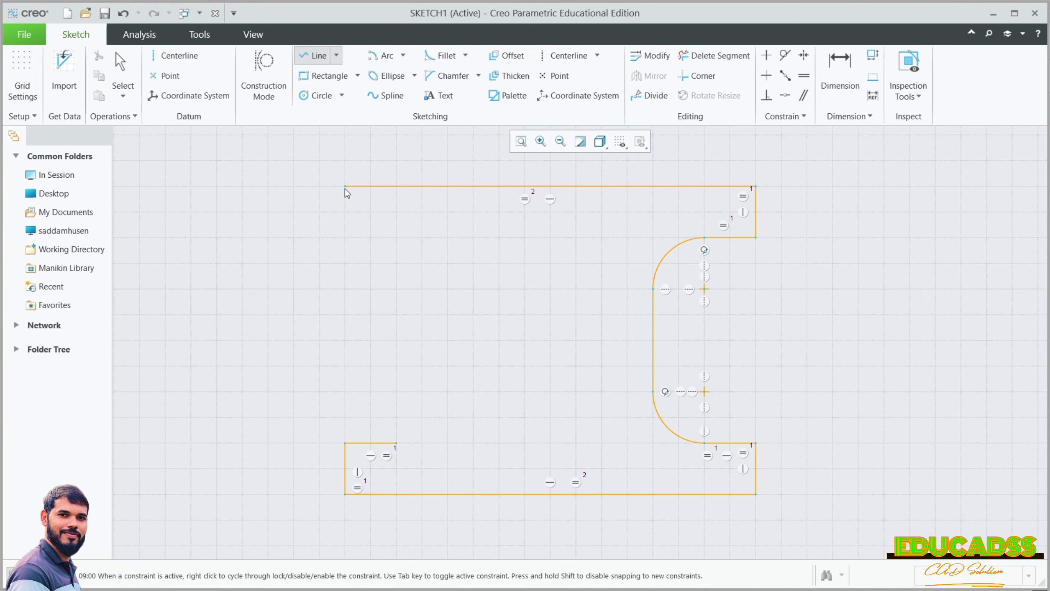
click(345, 237)
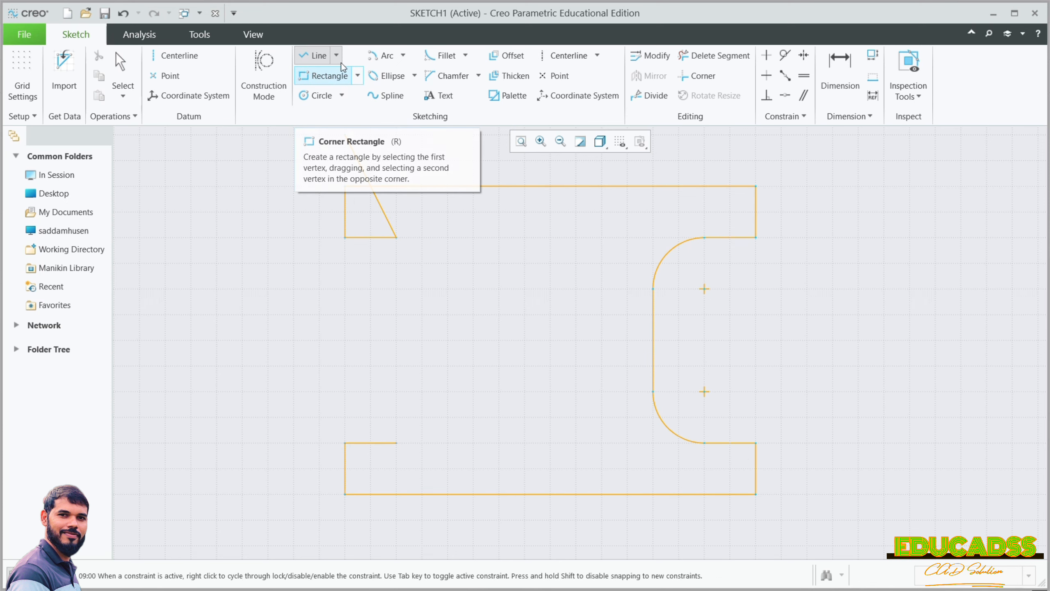
- Draw a 10 mm radius quarter arc from the upper flange's left stub, curving down into the web
click(386, 54)
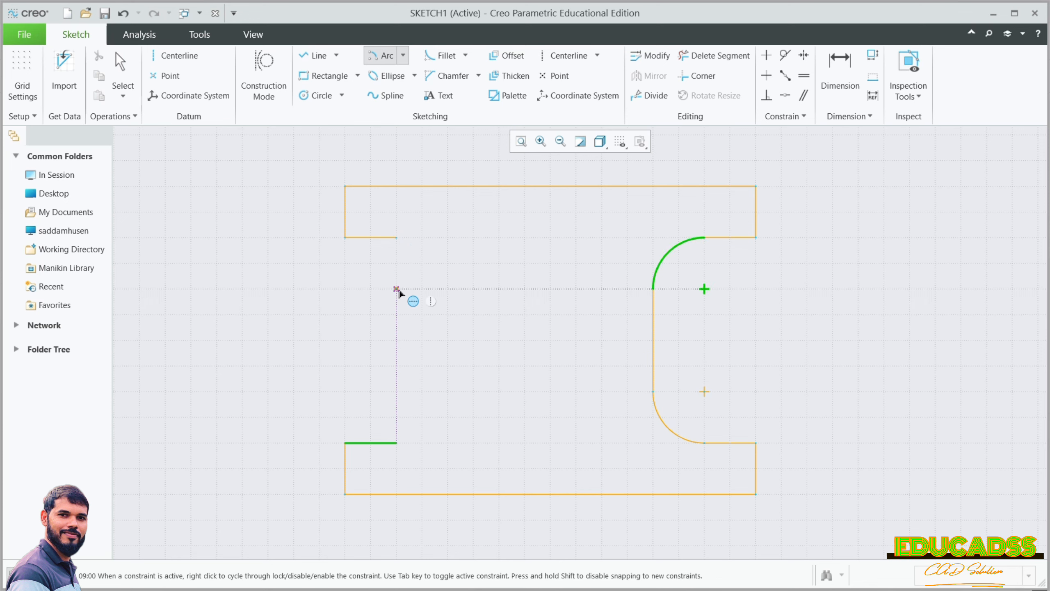
click(397, 289)
click(397, 237)
click(448, 289)
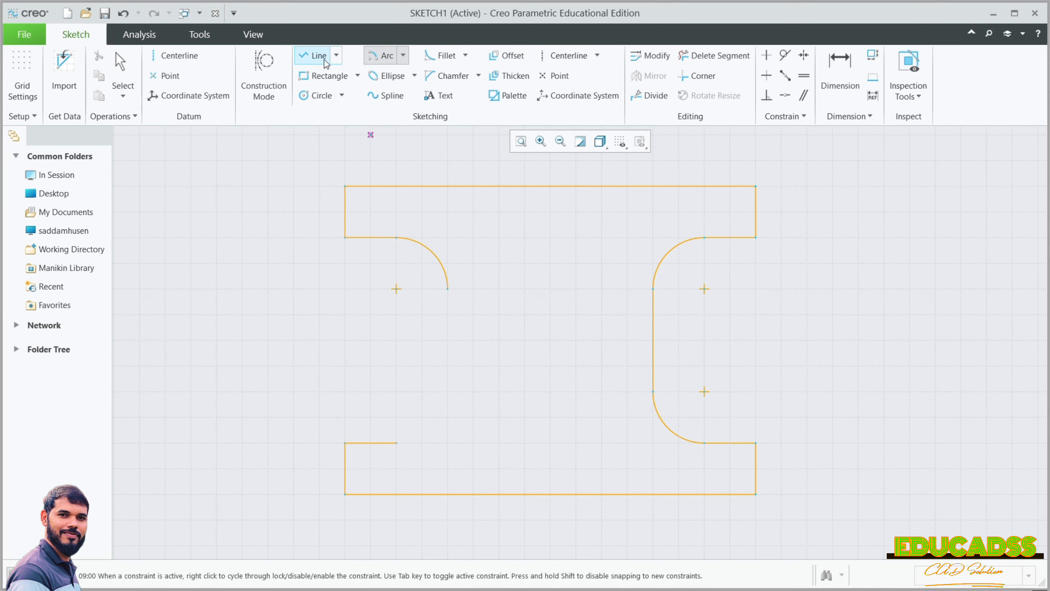
- Draw a 20 mm vertical line downward from the free end of the upper left arc
click(324, 59)
click(448, 289)
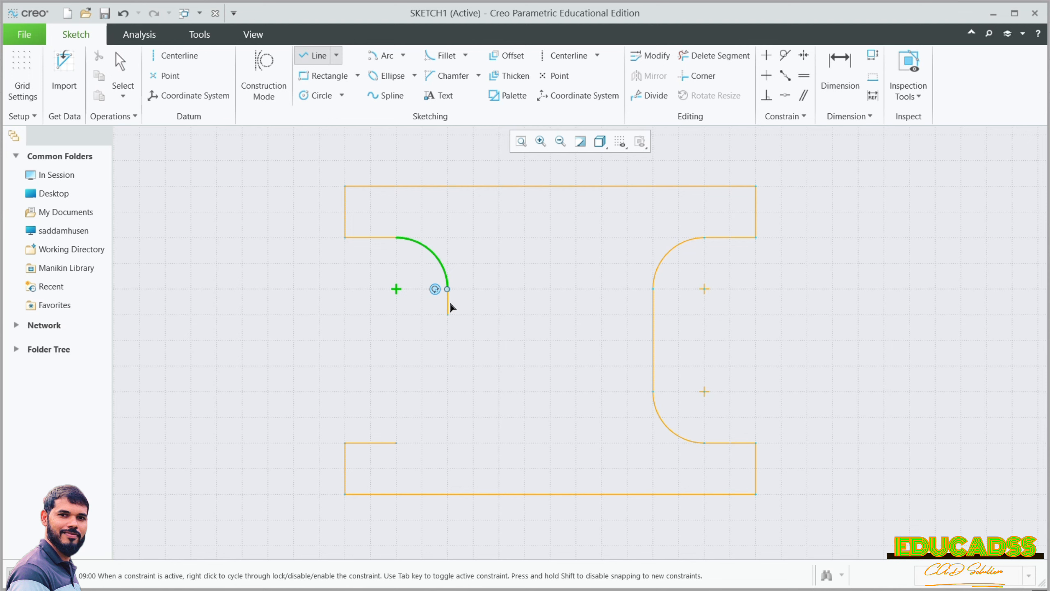
click(448, 391)
middle_click(452, 397)
middle_click(454, 389)
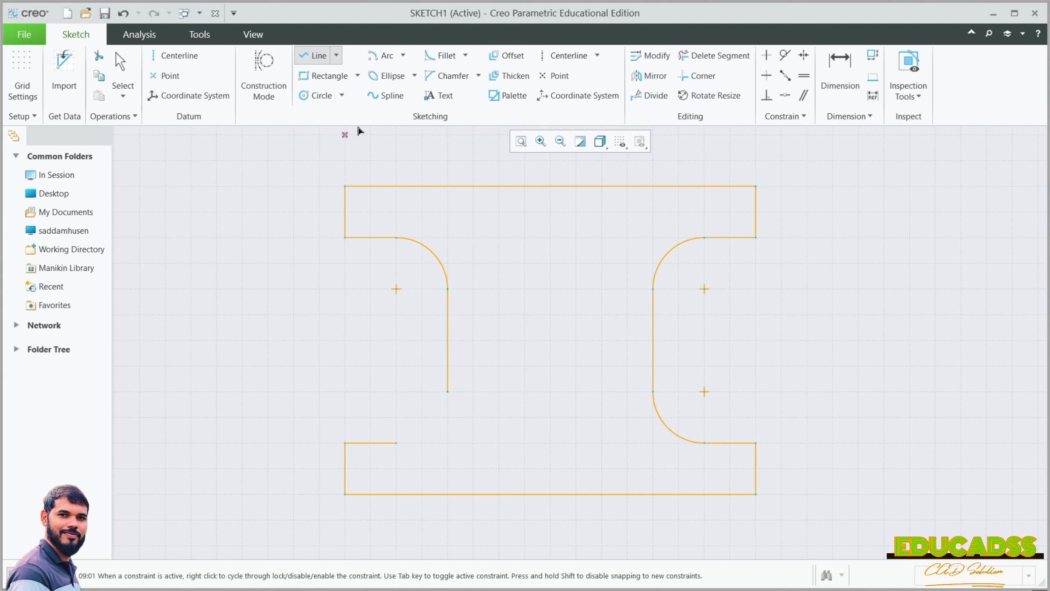
- Close the outline with a 10 mm radius quarter arc from the left web line to the lower flange's left stub
click(376, 58)
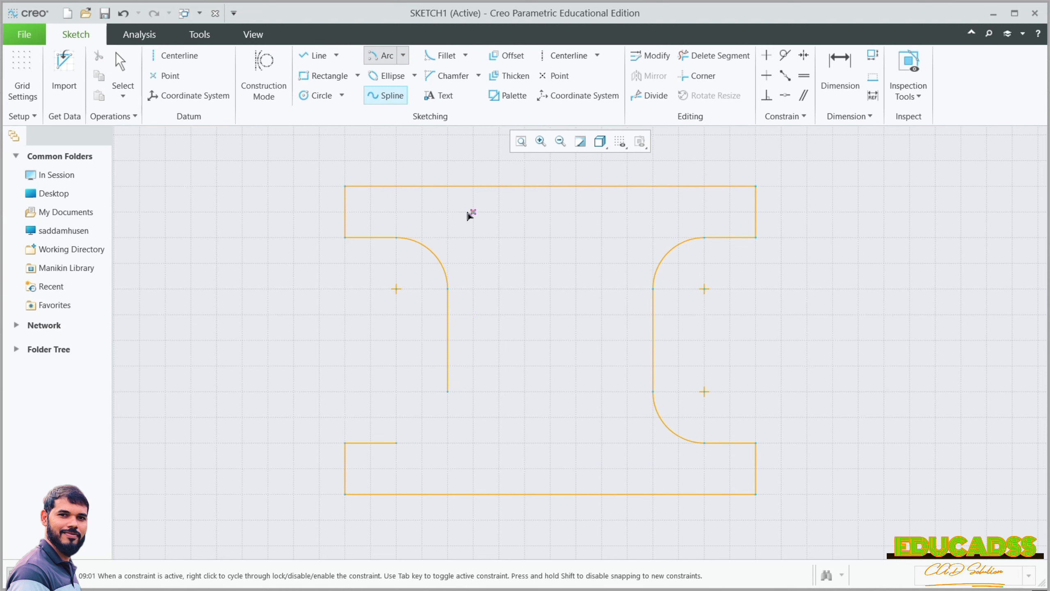
click(396, 392)
click(448, 391)
click(402, 443)
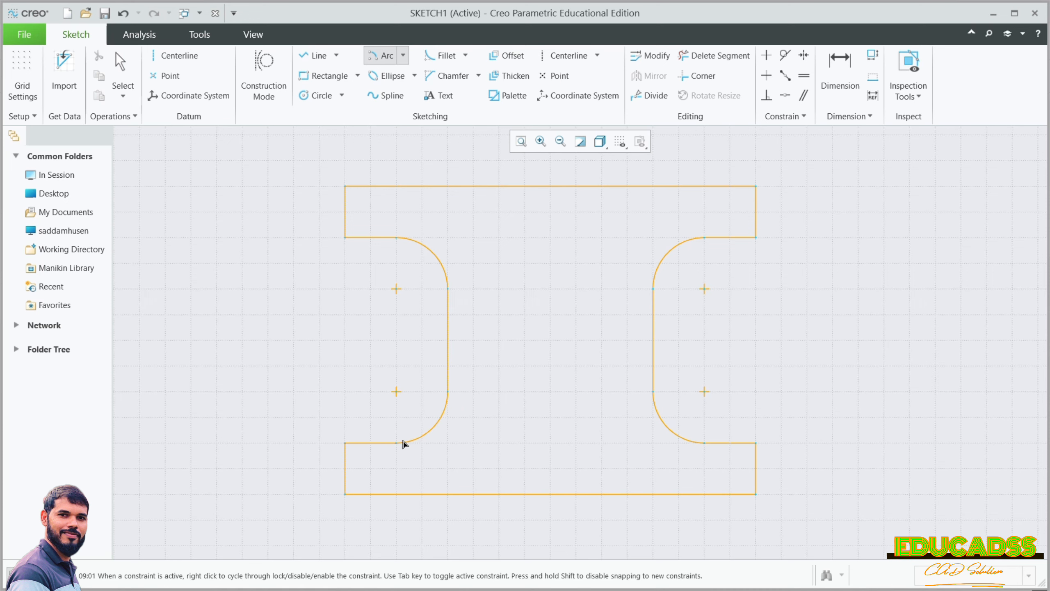
middle_click(409, 336)
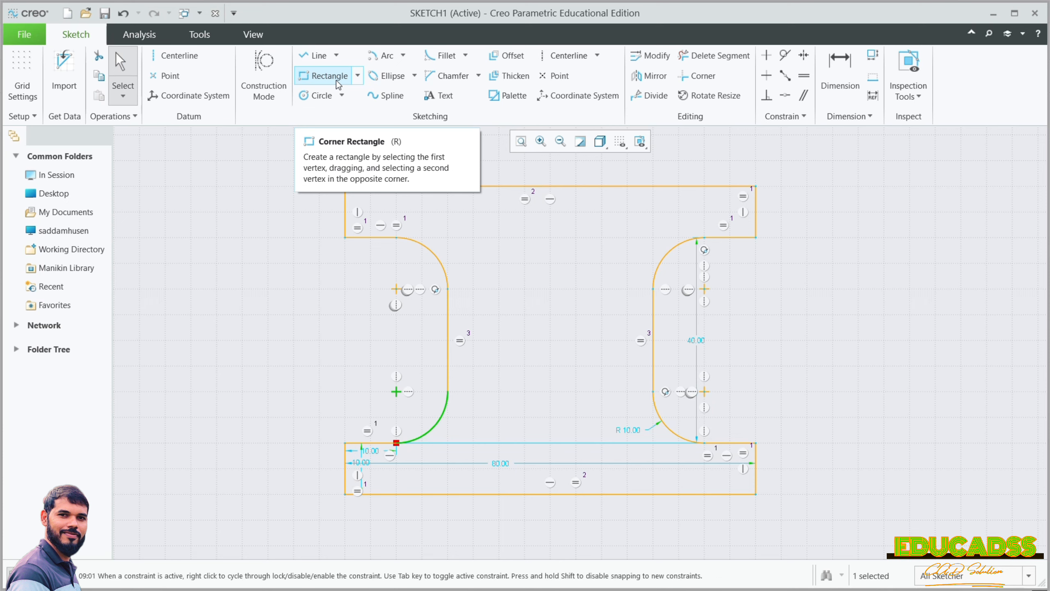
- Draw a closed 20 mm square from four lines in the middle of the web, 10 mm from the left web line
click(319, 58)
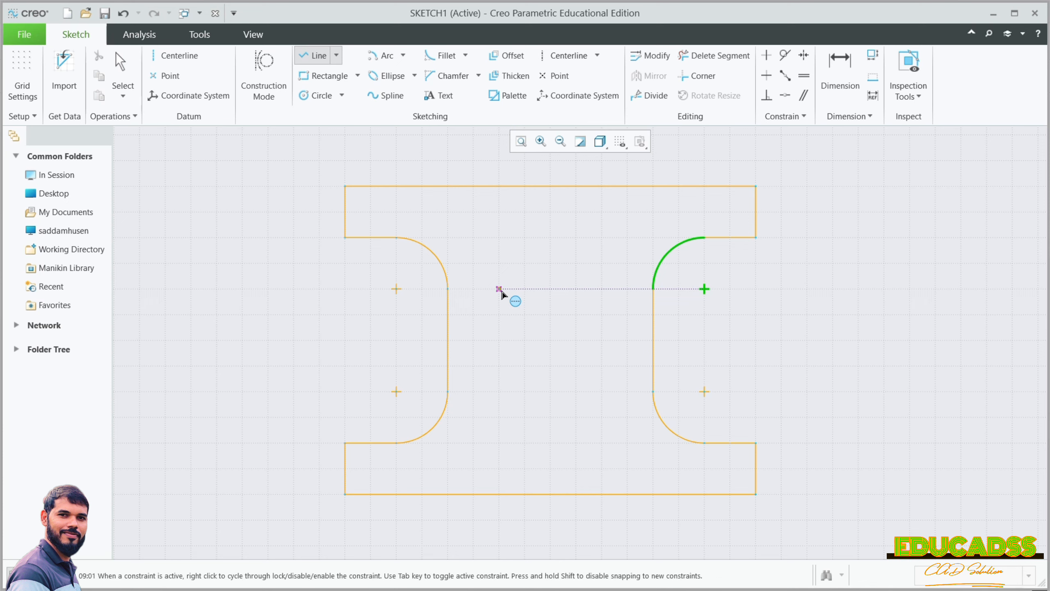
click(500, 289)
click(601, 289)
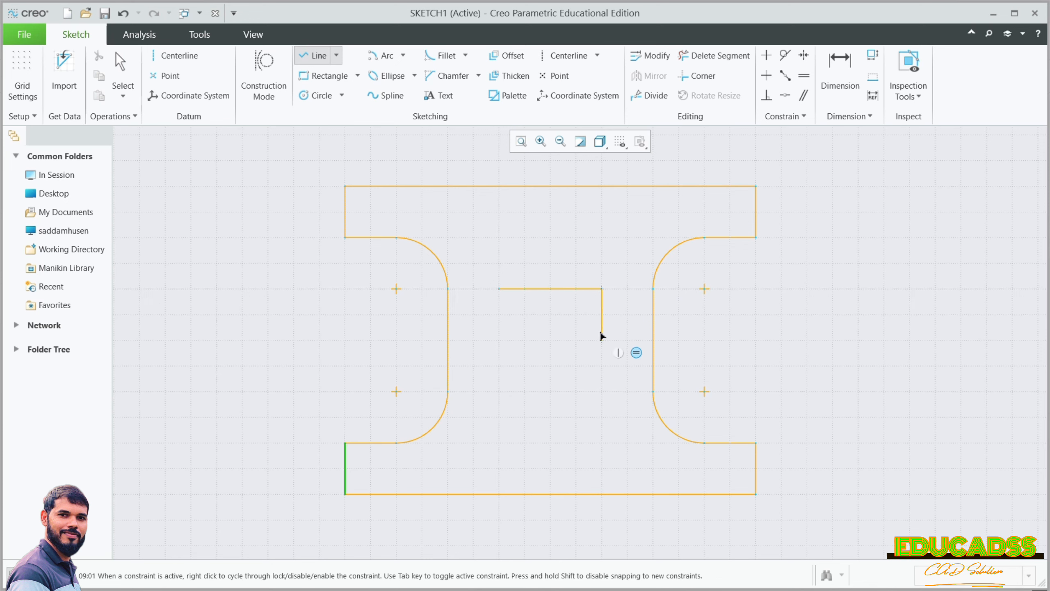
click(604, 391)
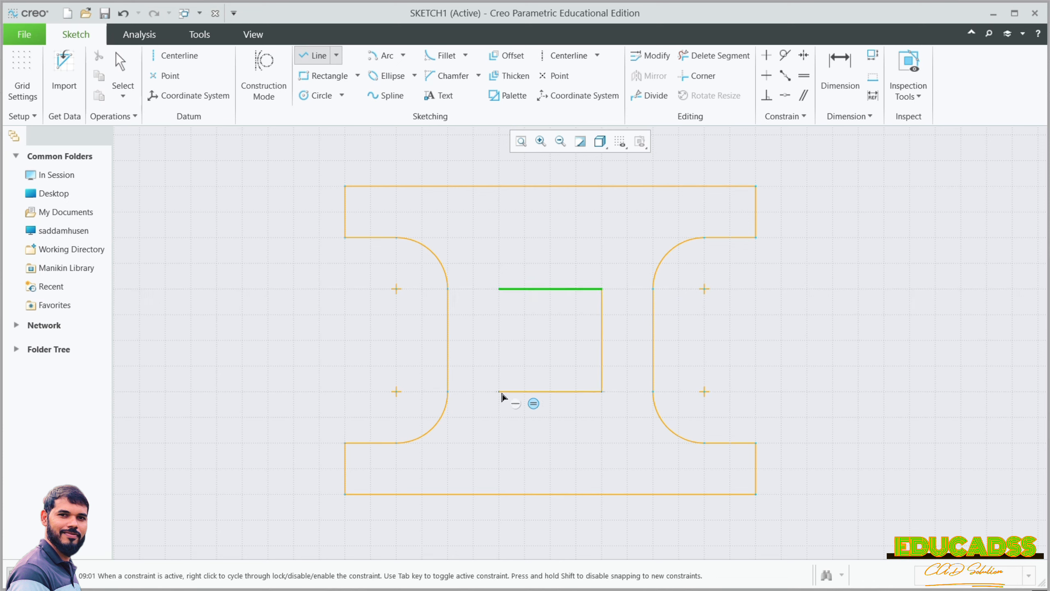
click(501, 391)
click(494, 291)
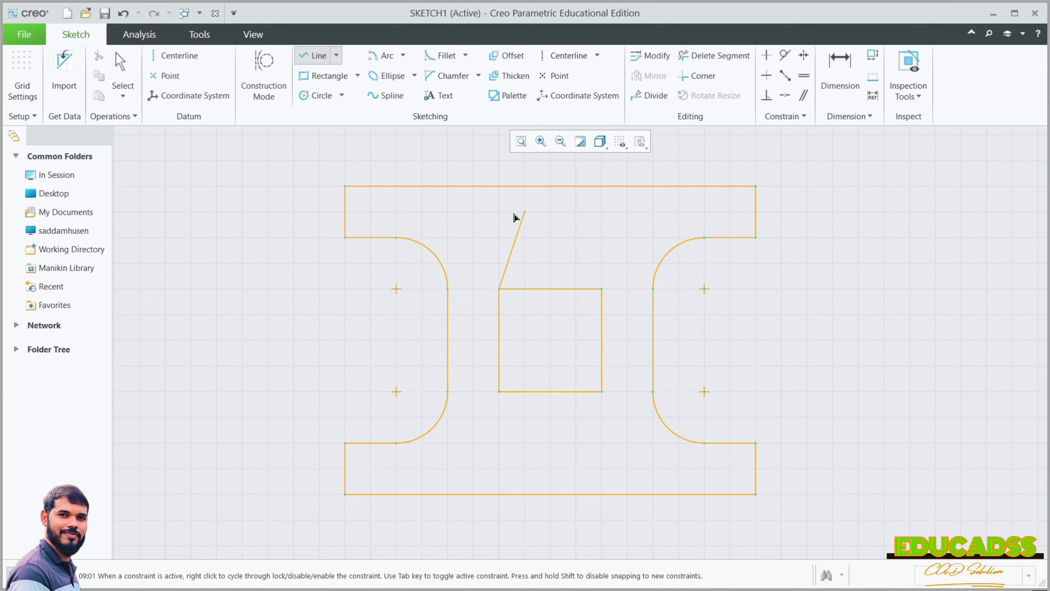
middle_click(514, 223)
middle_click(597, 235)
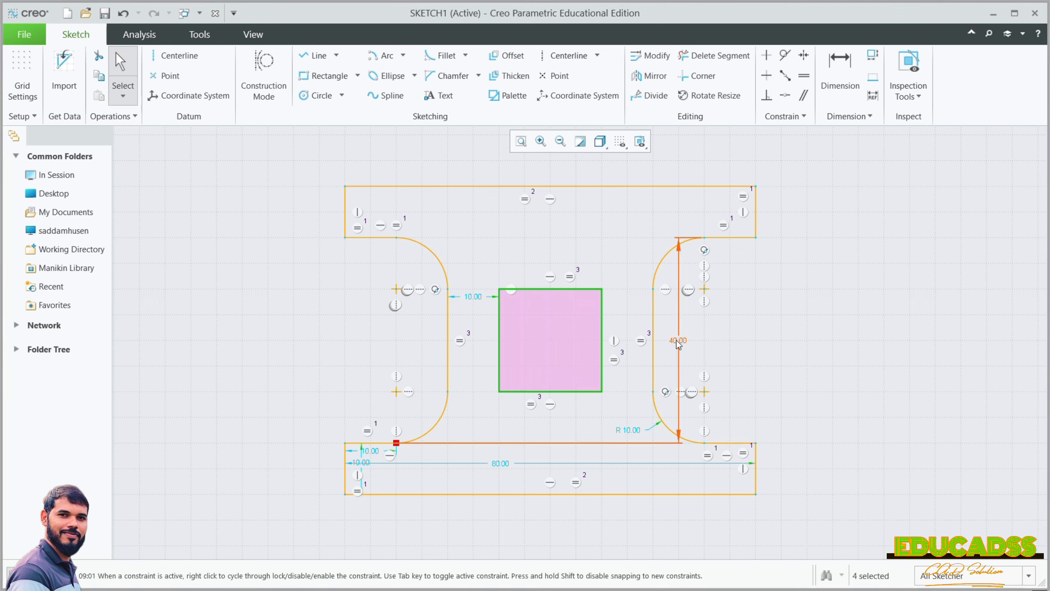
- Move the 40 mm vertical dimension between the flanges outside the profile's right side, keeping its value at 40
drag(678, 343, 807, 344)
double_click(809, 343)
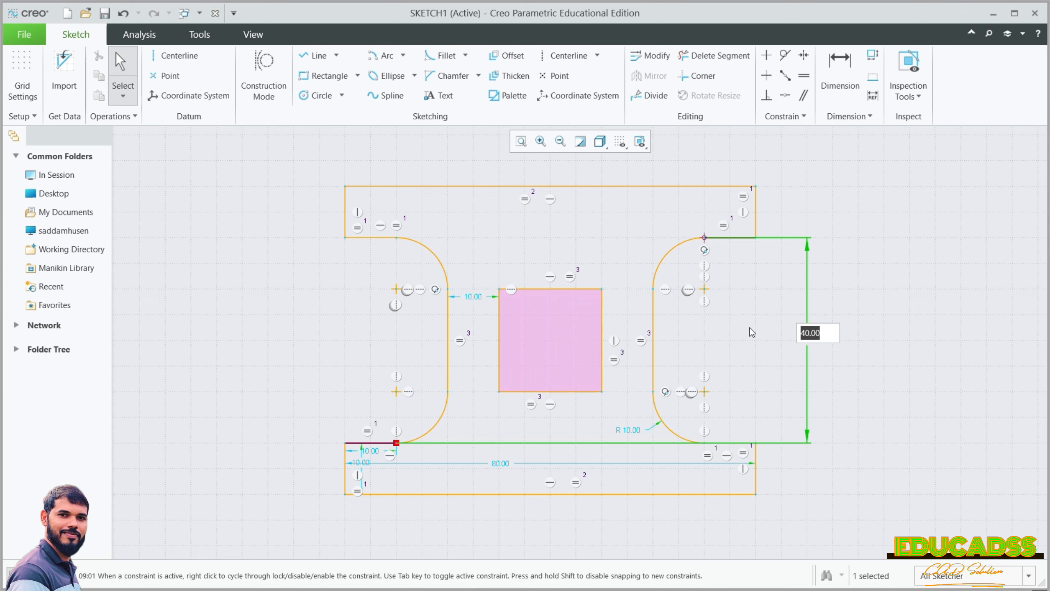
click(757, 319)
key(Return)
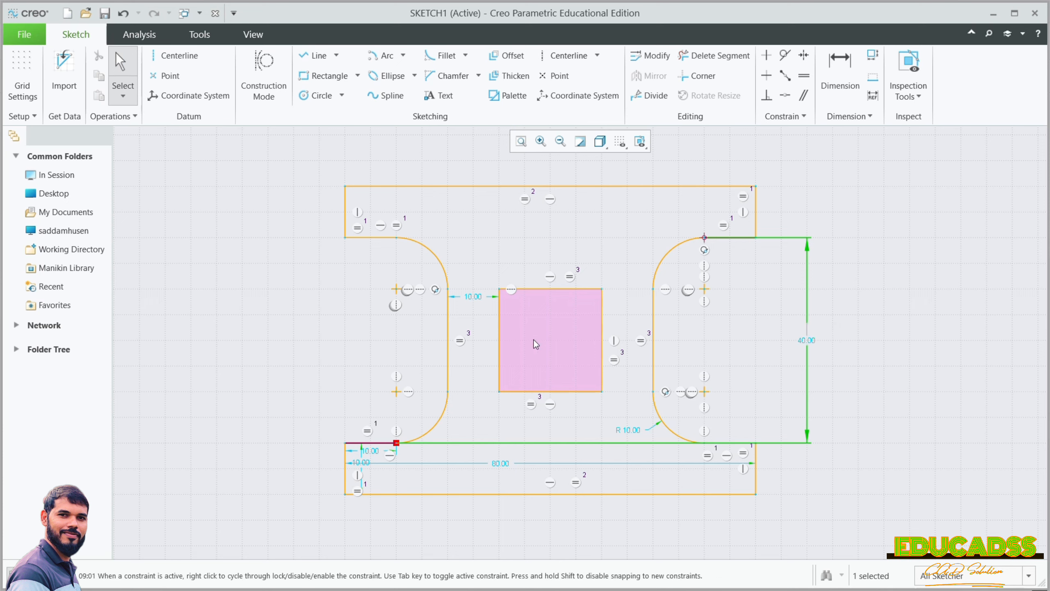
- Reposition the square's offset, the R10 radius, the 80 mm width and the lower flange's 10 mm dimensions clear of the geometry
drag(473, 297, 480, 235)
drag(658, 427, 674, 401)
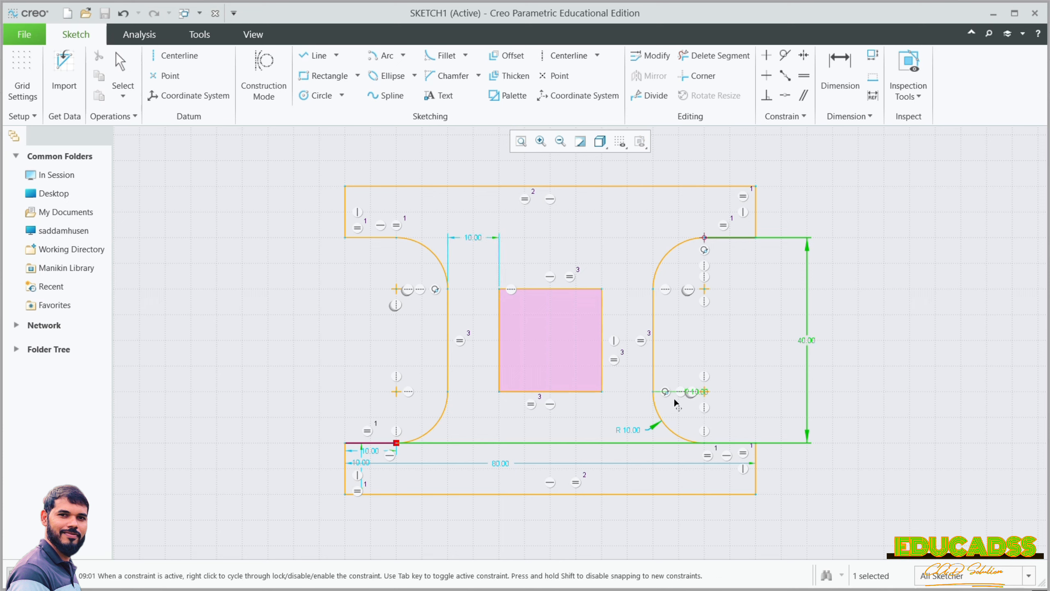
drag(712, 363, 732, 352)
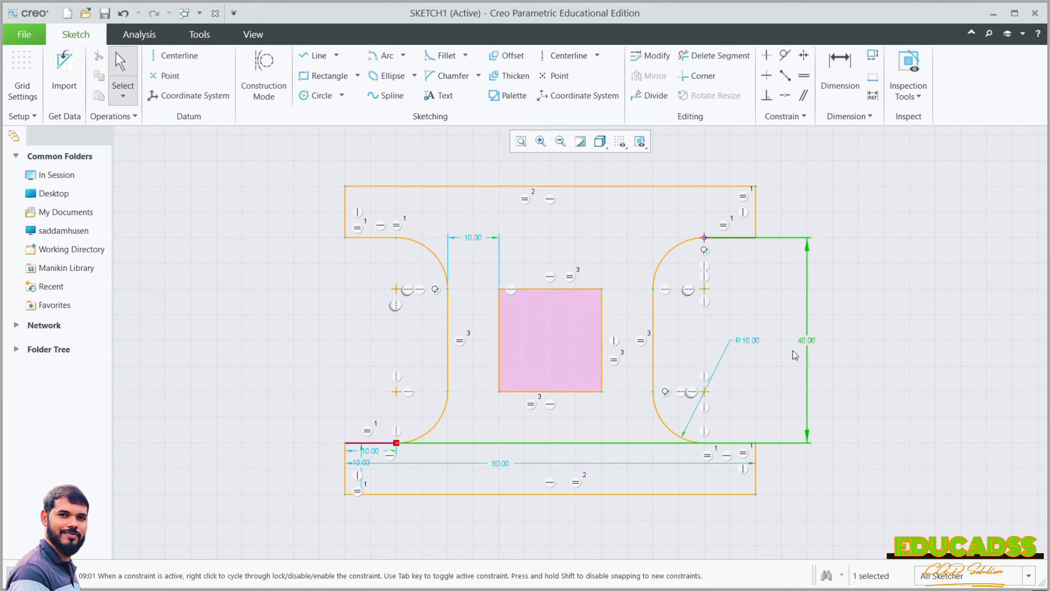
click(804, 342)
drag(553, 469, 565, 521)
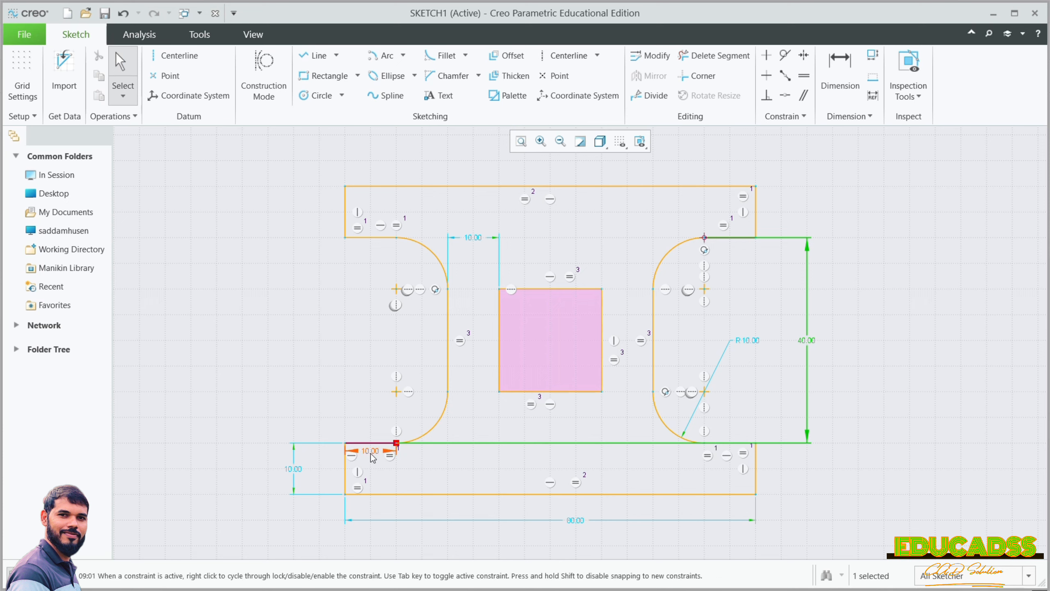
drag(370, 452, 375, 416)
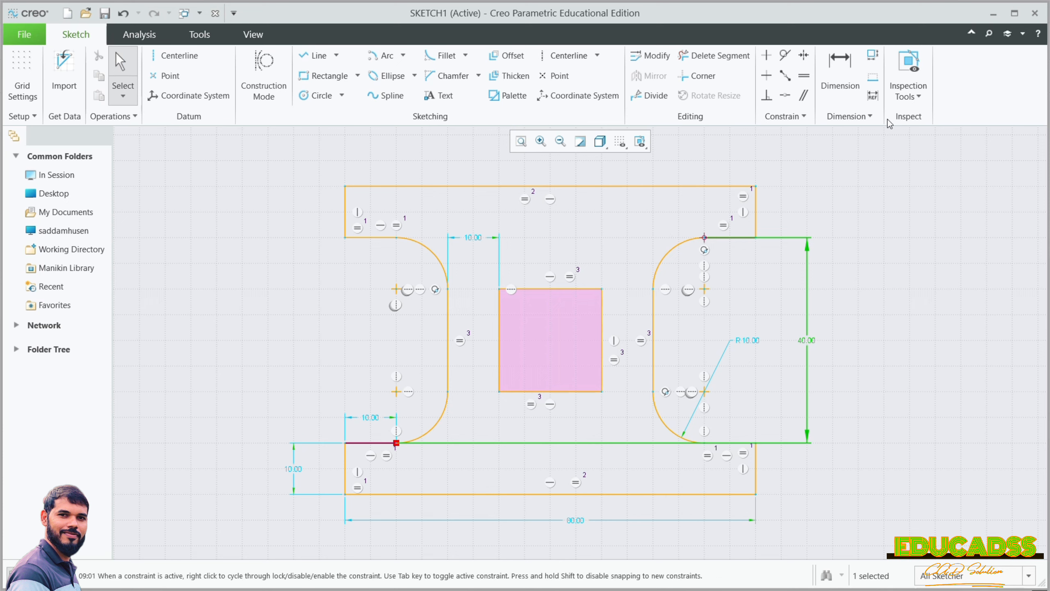
- Dimension the height of the upper flange's left end between its two corner points, placed outside the profile
click(844, 66)
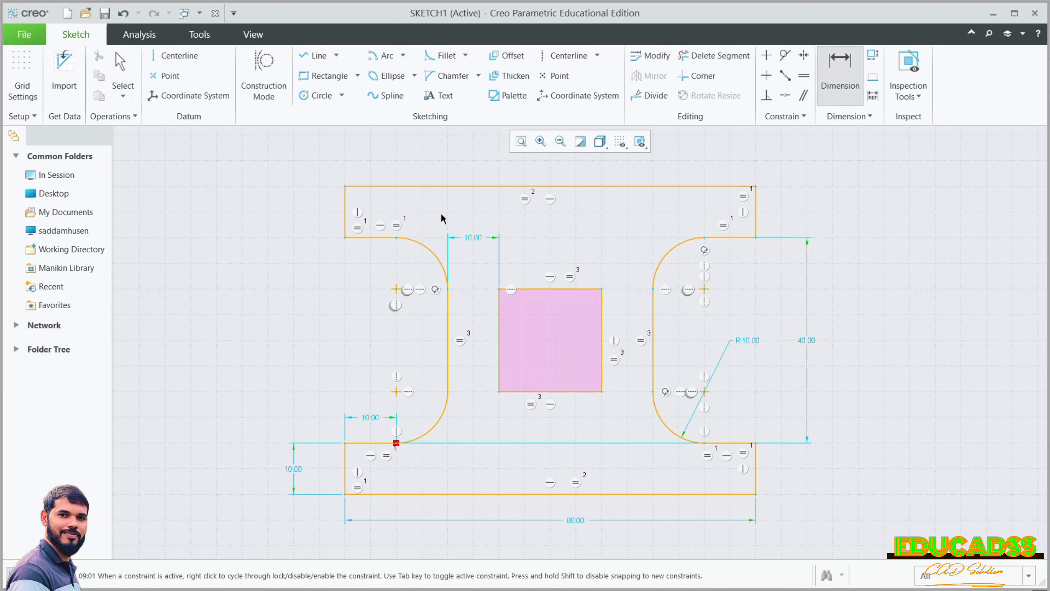
click(346, 189)
click(347, 237)
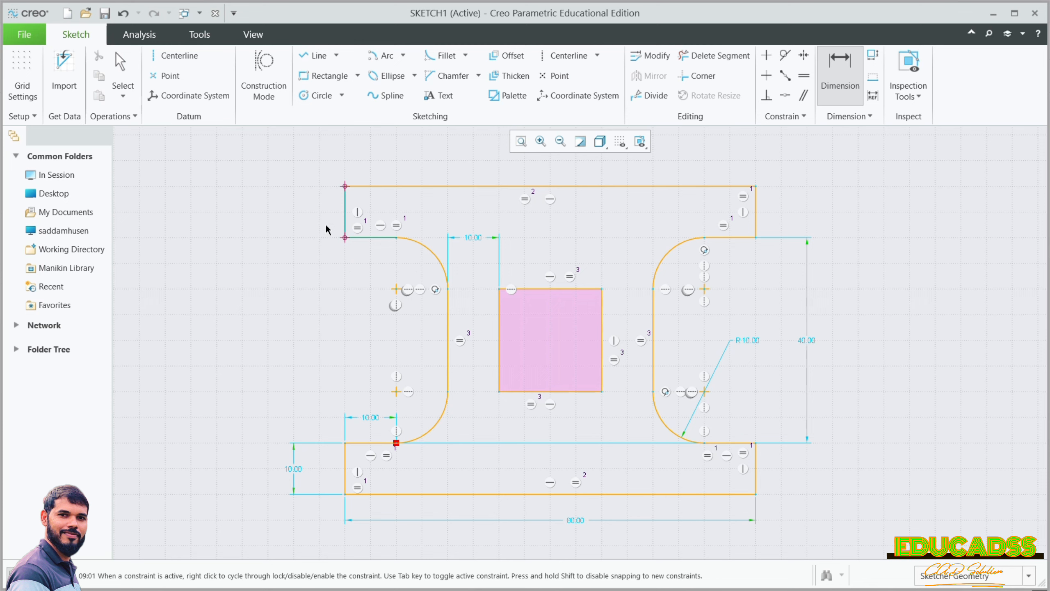
middle_click(302, 223)
key(Return)
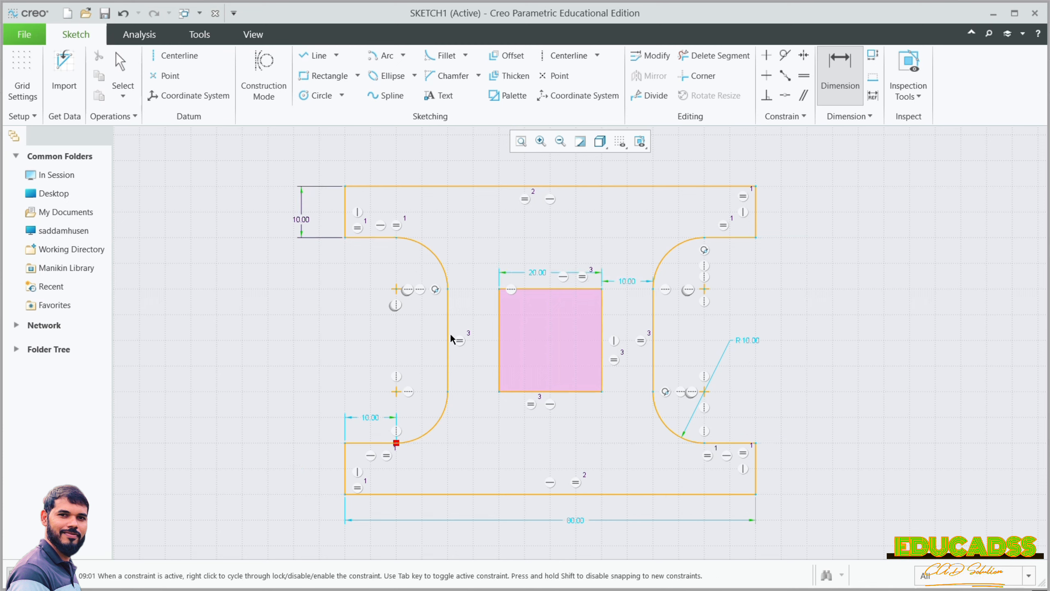